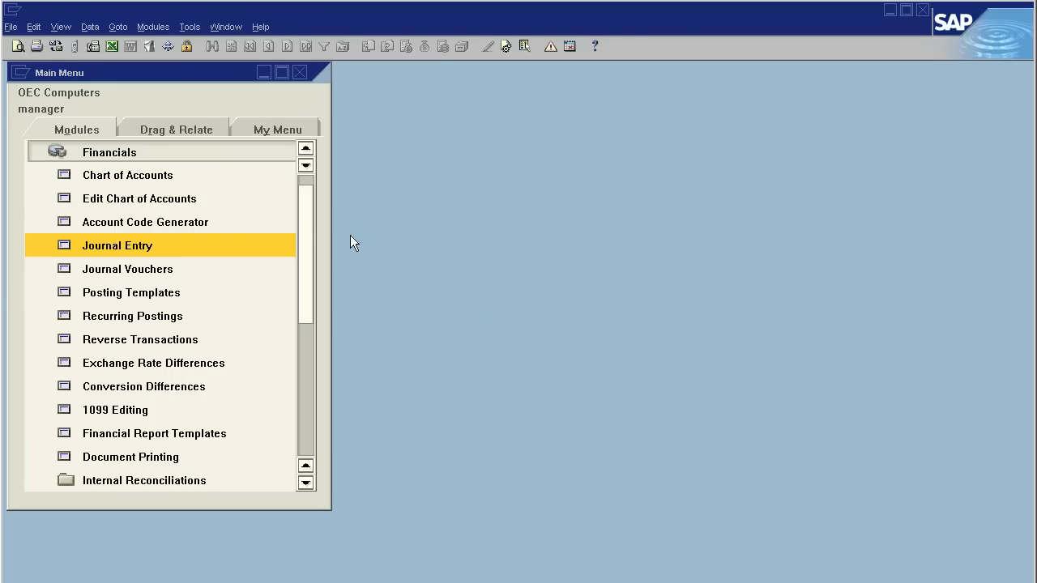
Open the list of posting periods from the system initialization settings
left_click(224, 158)
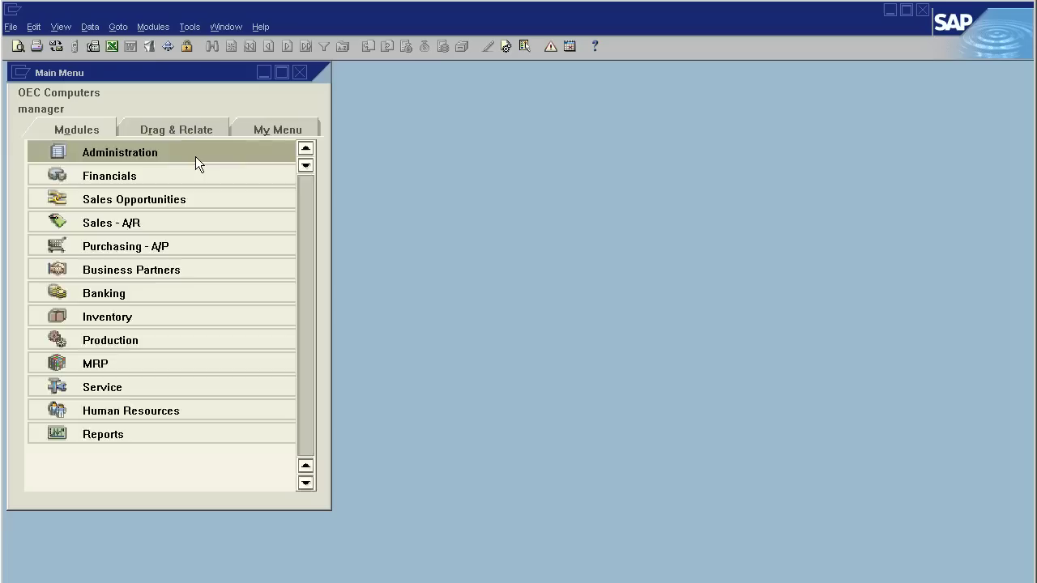
left_click(196, 158)
left_click(180, 226)
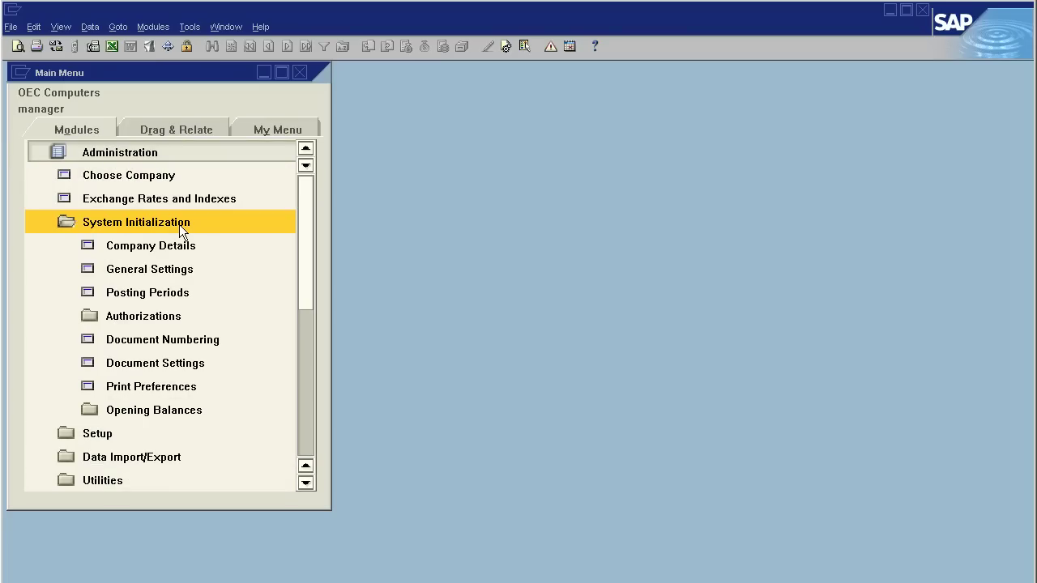
left_click(168, 293)
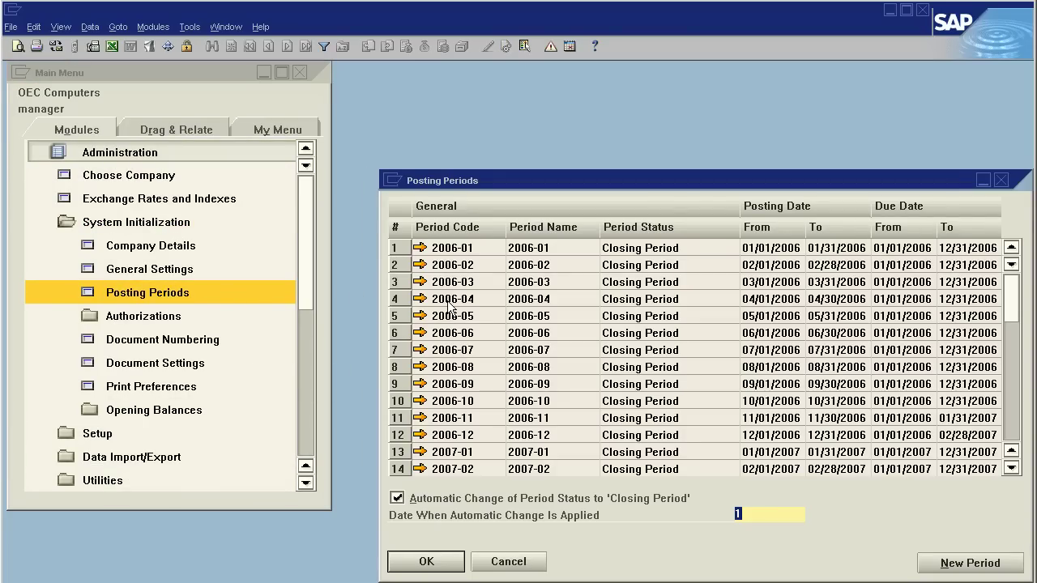
Check the period status choices of posting period 2007-01 and review the statuses of the other 2007 periods
left_click(420, 455)
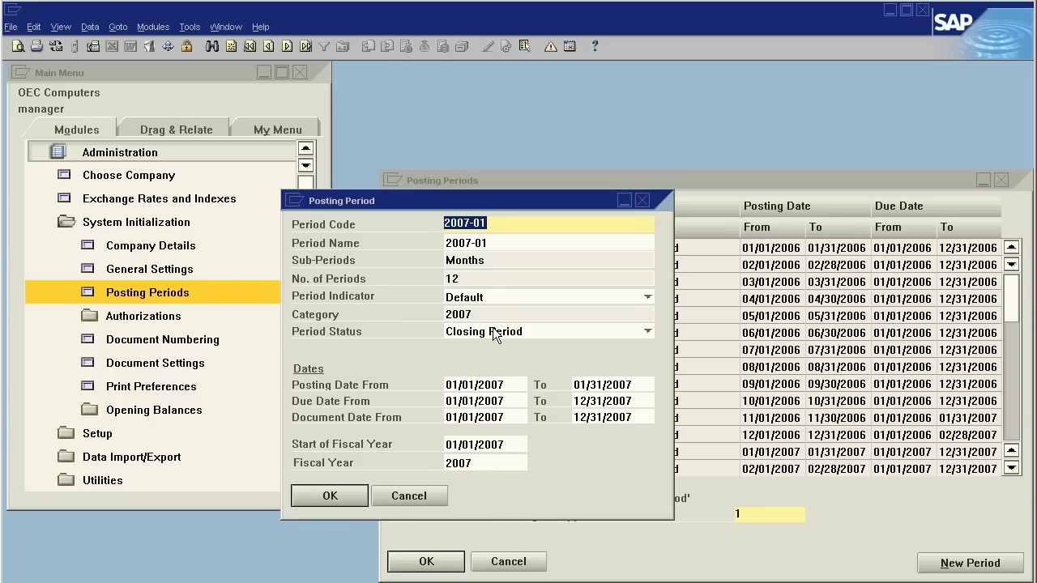
left_click(495, 333)
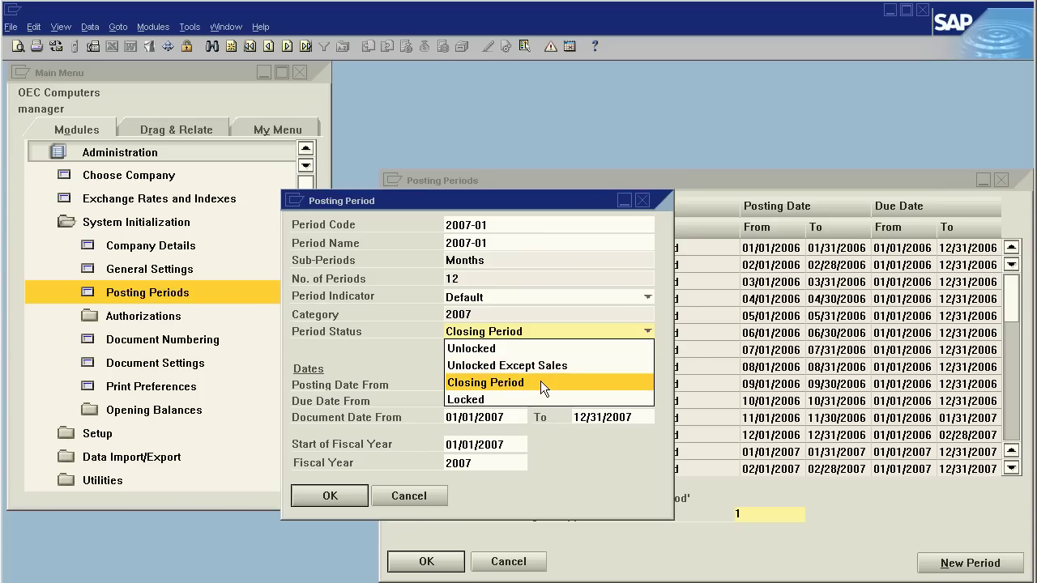
left_click(354, 496)
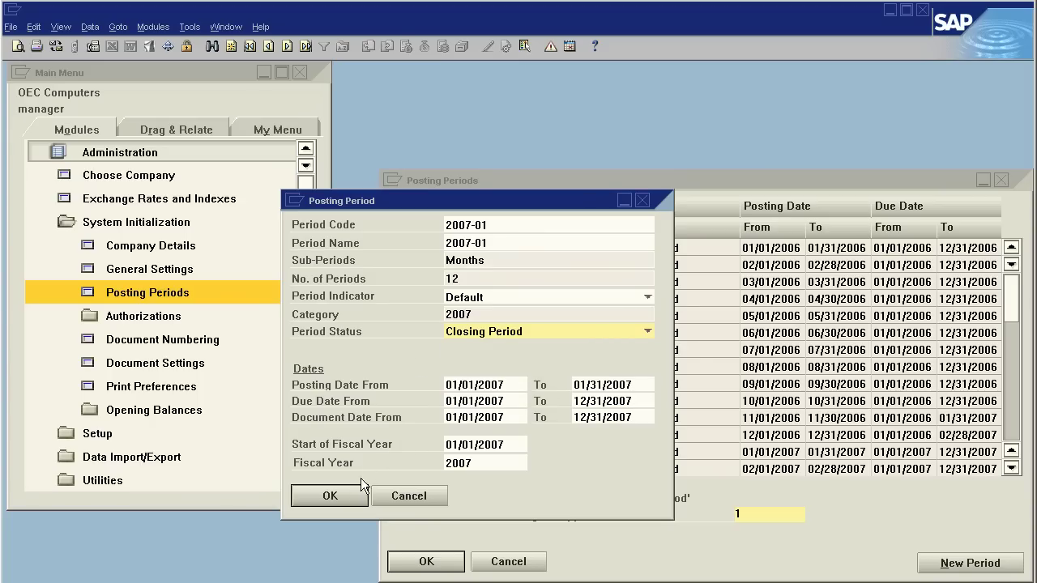
left_click(355, 494)
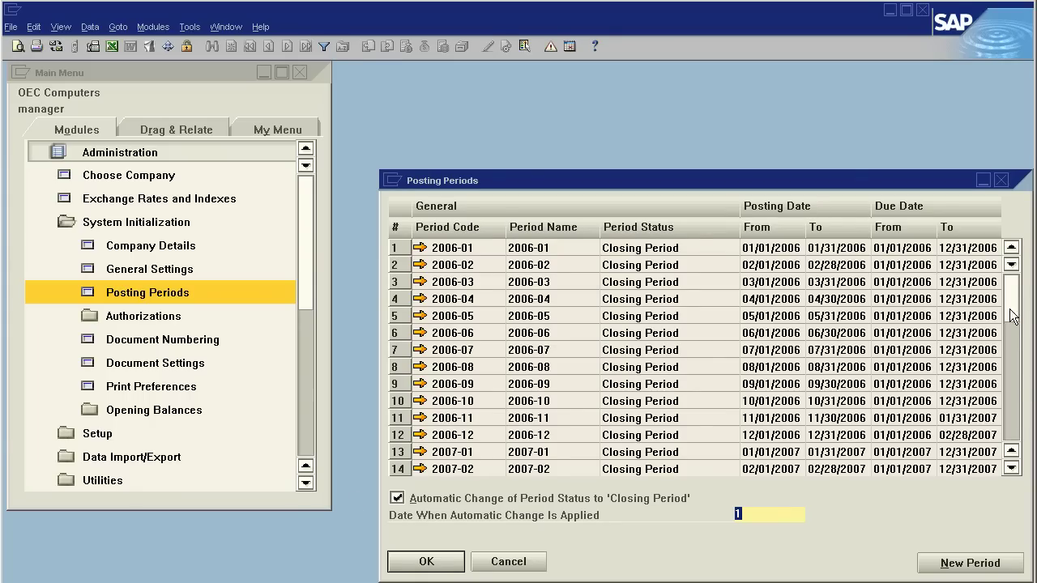
left_click_drag(1011, 316, 1011, 345)
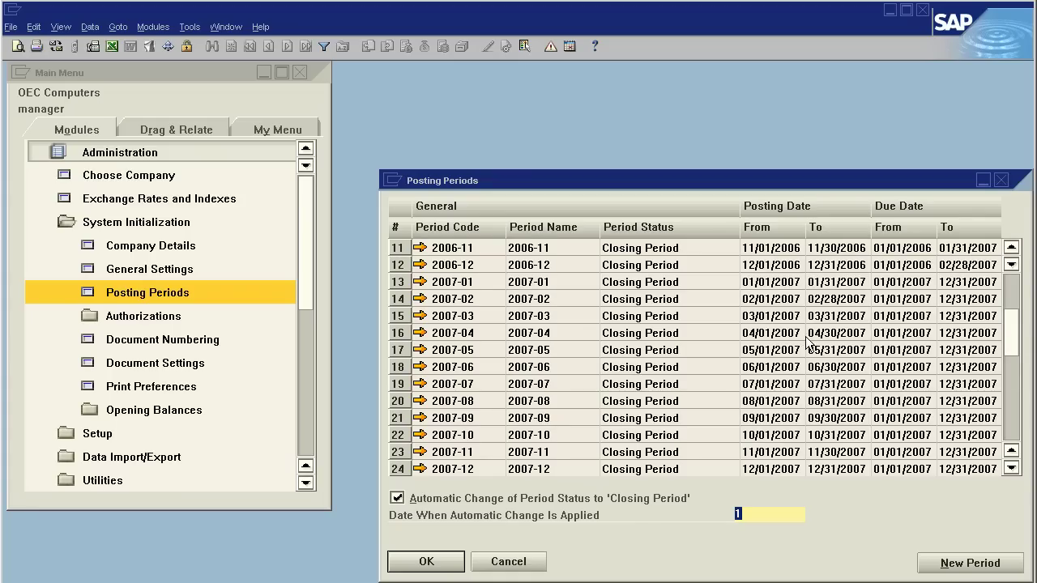
left_click(437, 563)
Open the Period-End Closing utility in the Administration module
left_click(40, 217)
left_click(54, 217)
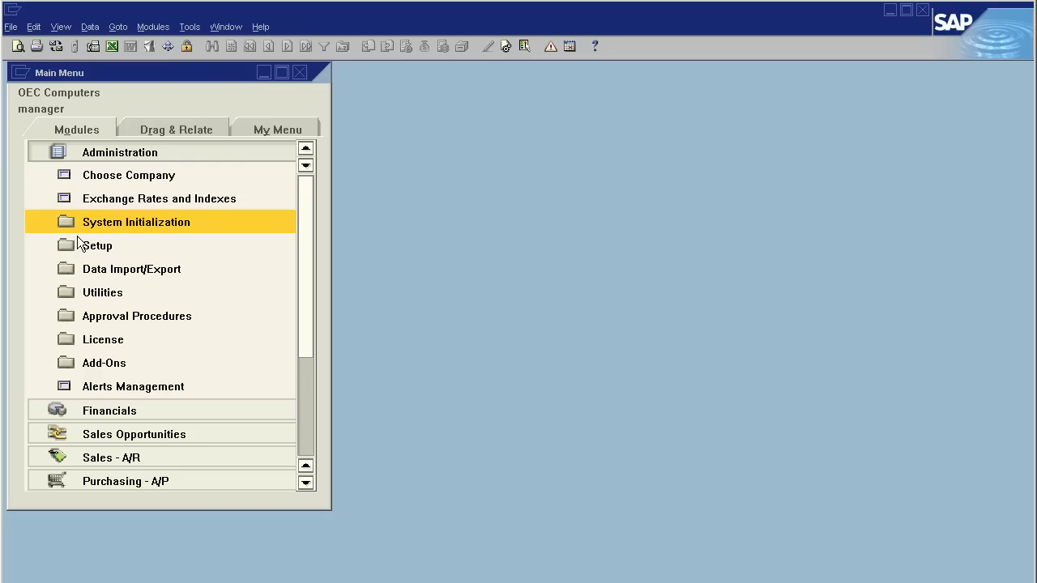
left_click(85, 292)
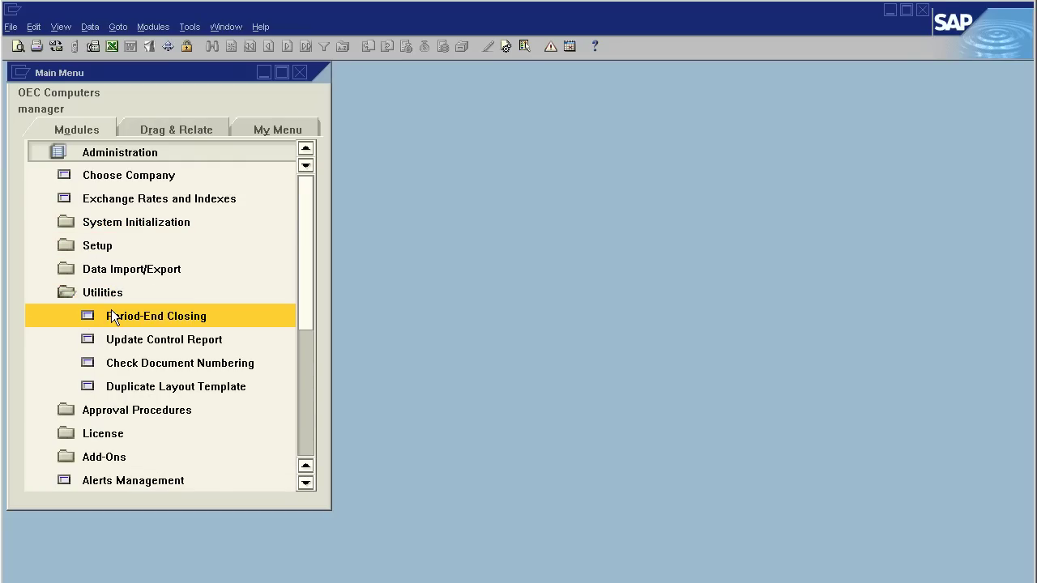
left_click(112, 316)
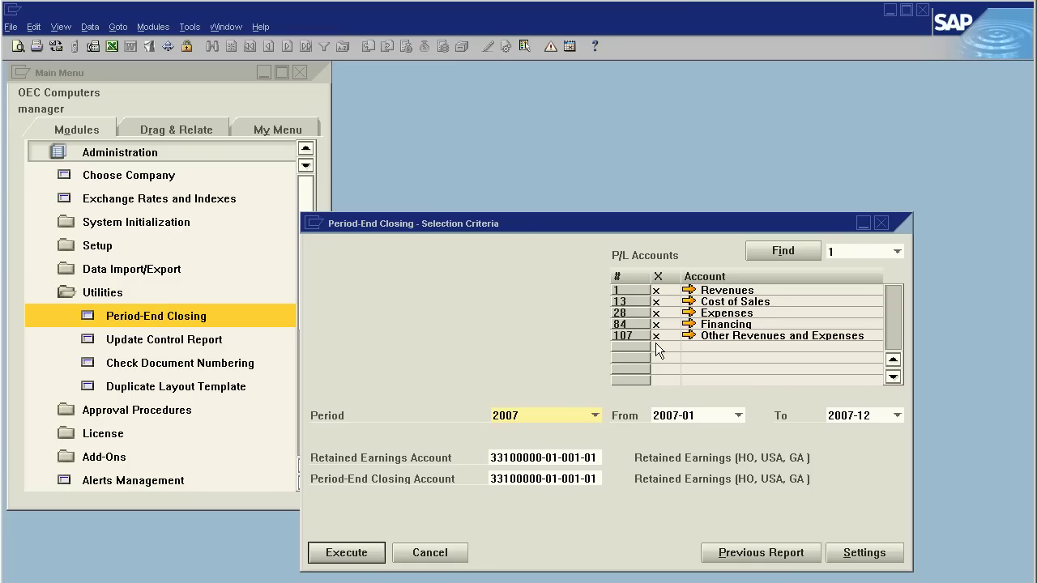
Examine the P/L accounts offered for closing at levels 3 and 4, and return the list to level 1
left_click(658, 277)
left_click(658, 276)
left_click(663, 291)
left_click(846, 256)
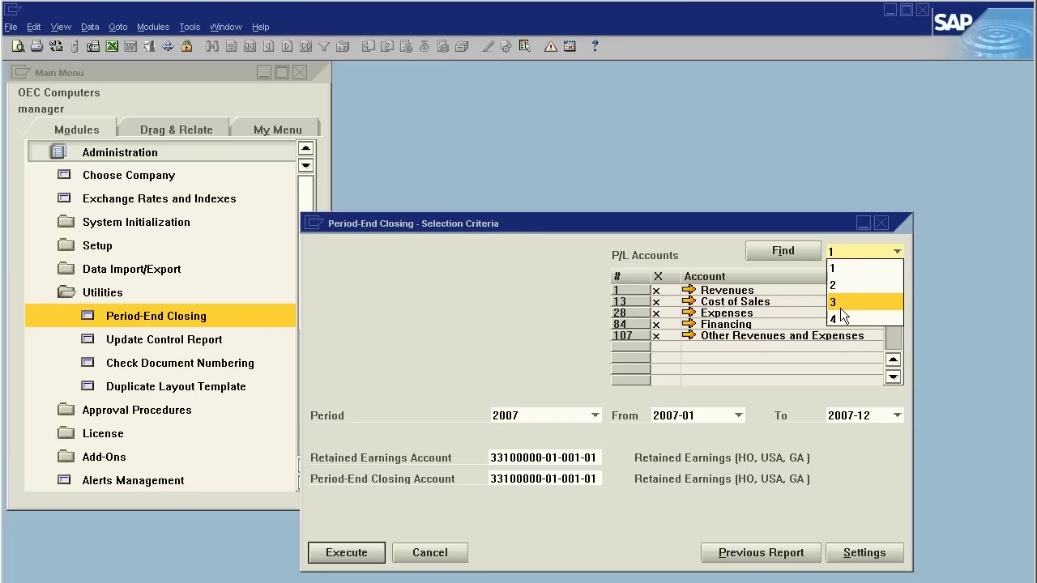
left_click(841, 303)
left_click(849, 256)
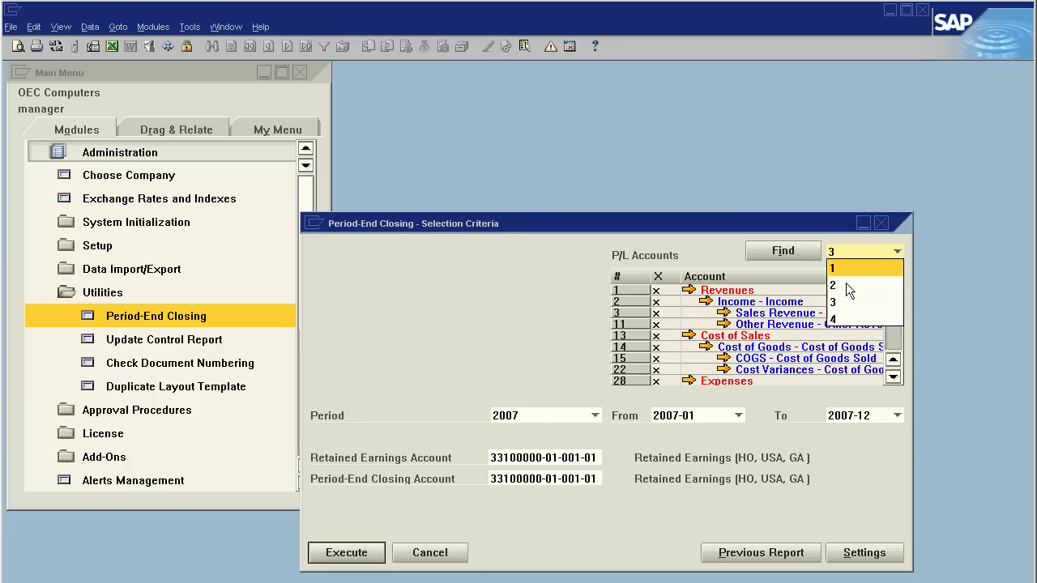
left_click(845, 318)
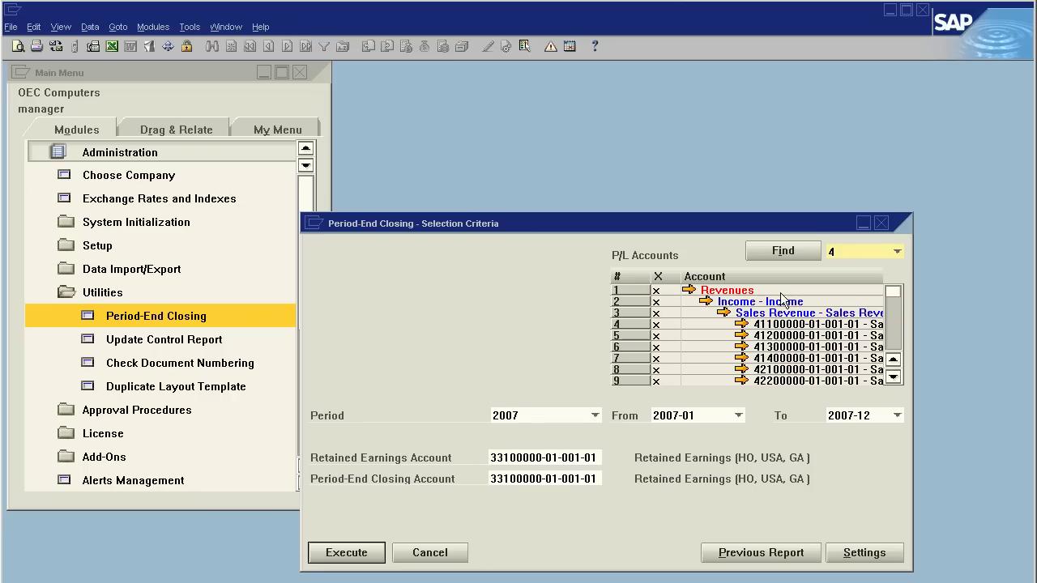
left_click(874, 252)
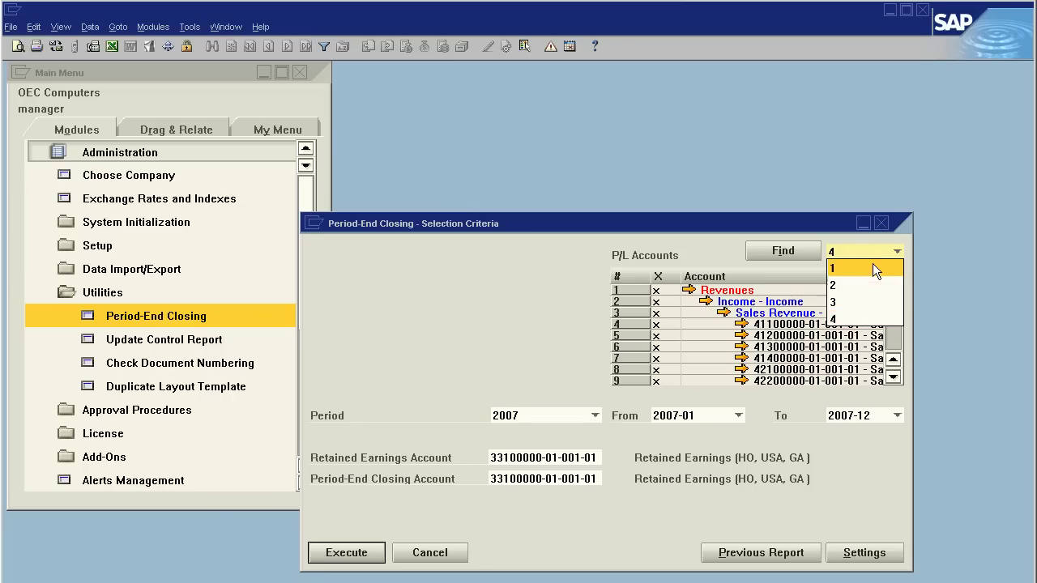
left_click(872, 266)
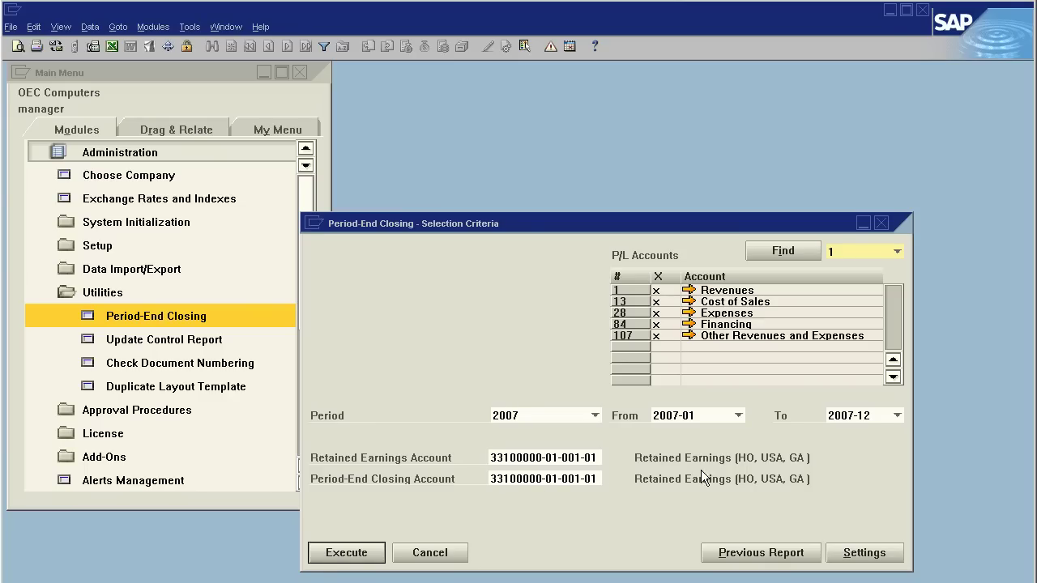
Run the closing selection for periods 2007-01 to 2007-12 and mark all listed accounts as approved
left_click(318, 555)
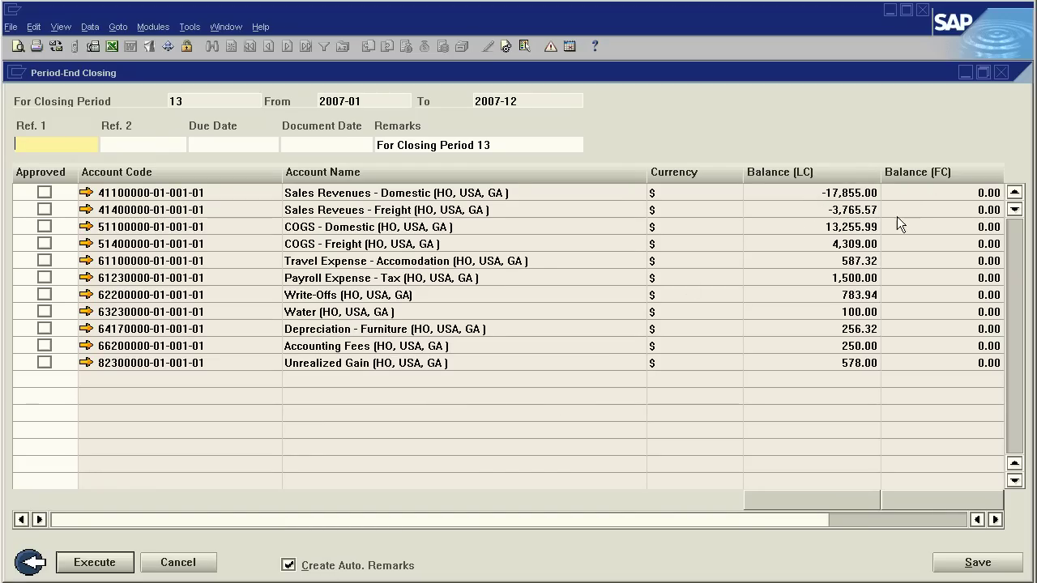
double_click(50, 175)
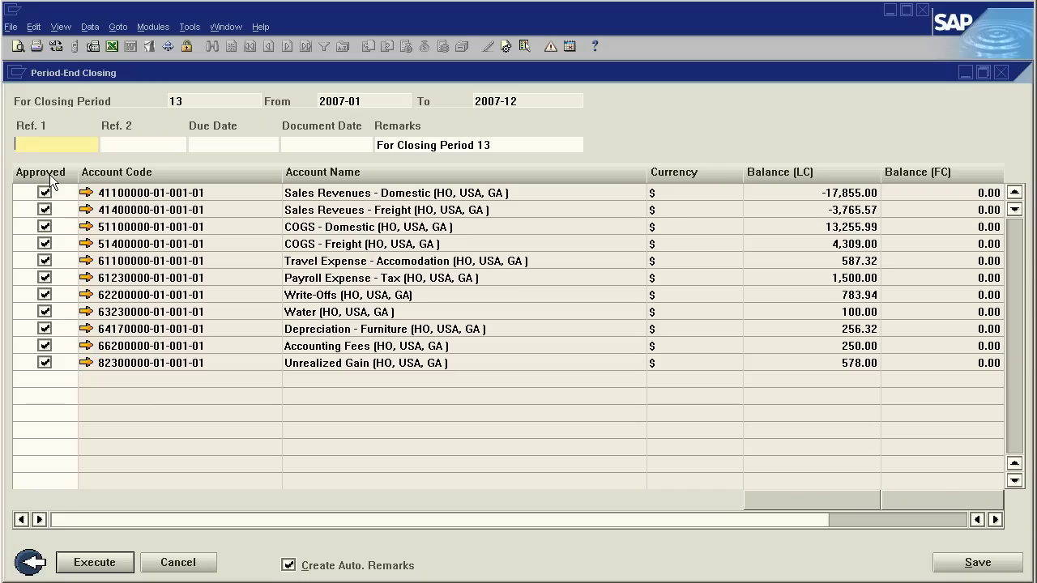
Set both the due date and the document date of the closing to 12/31/2007
left_click(206, 147)
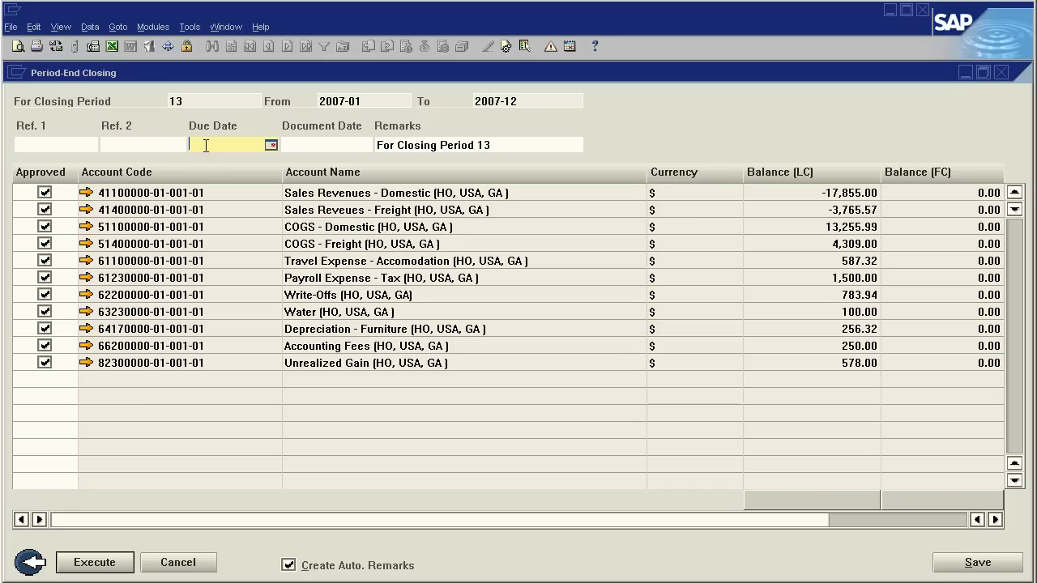
type("12/3")
type("1")
type("/2")
type("007")
key("Tab")
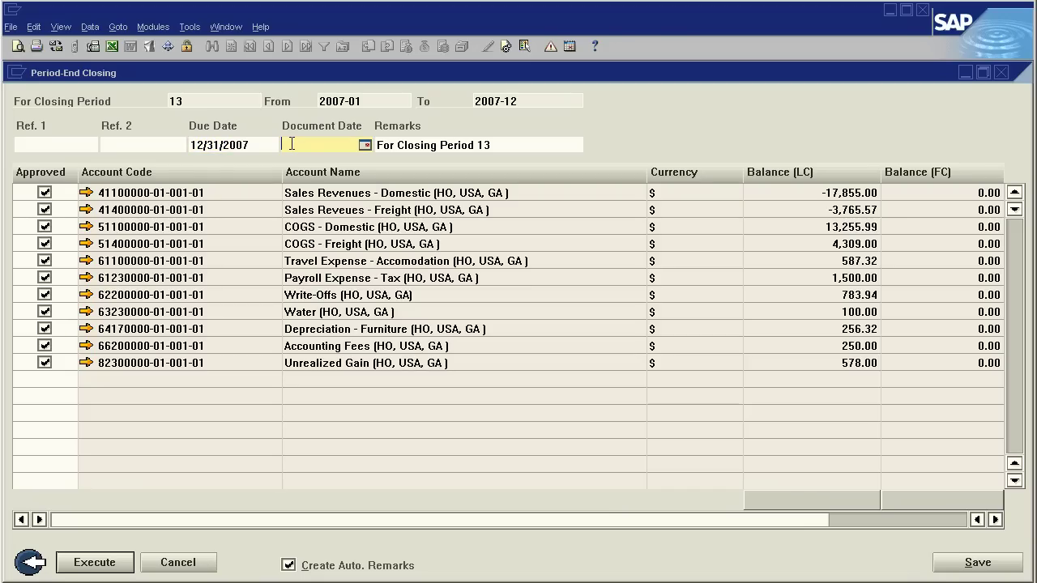
type("12/31/07")
key("Tab")
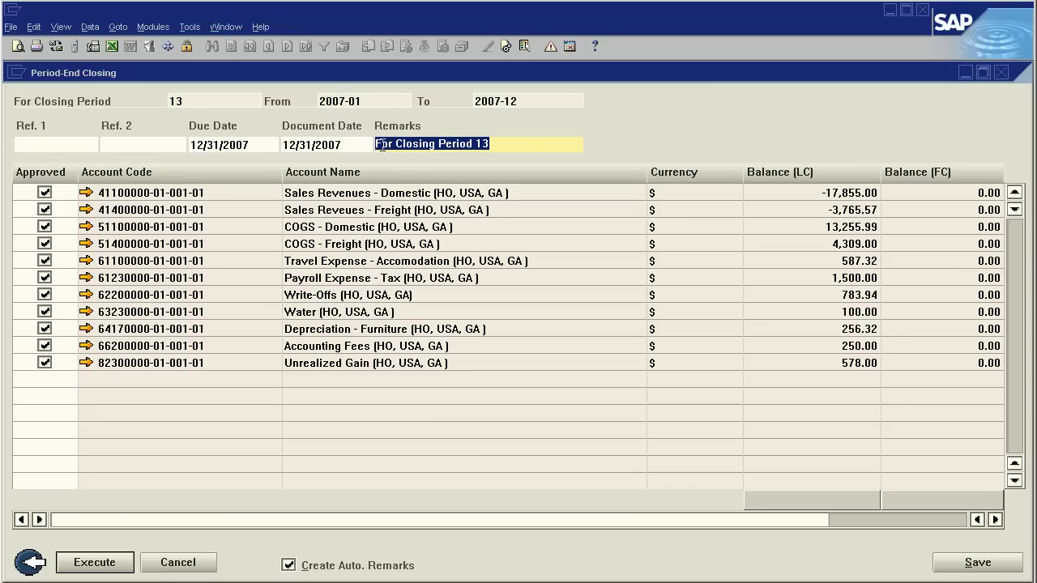
Execute the period-end closing for the approved accounts and exit the closing utility
left_click(111, 561)
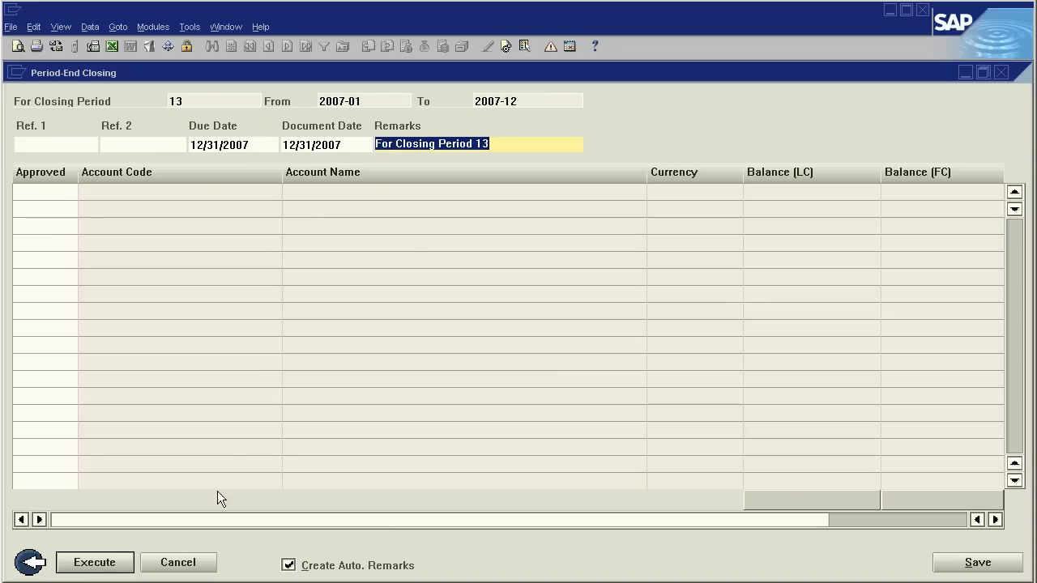
left_click(30, 562)
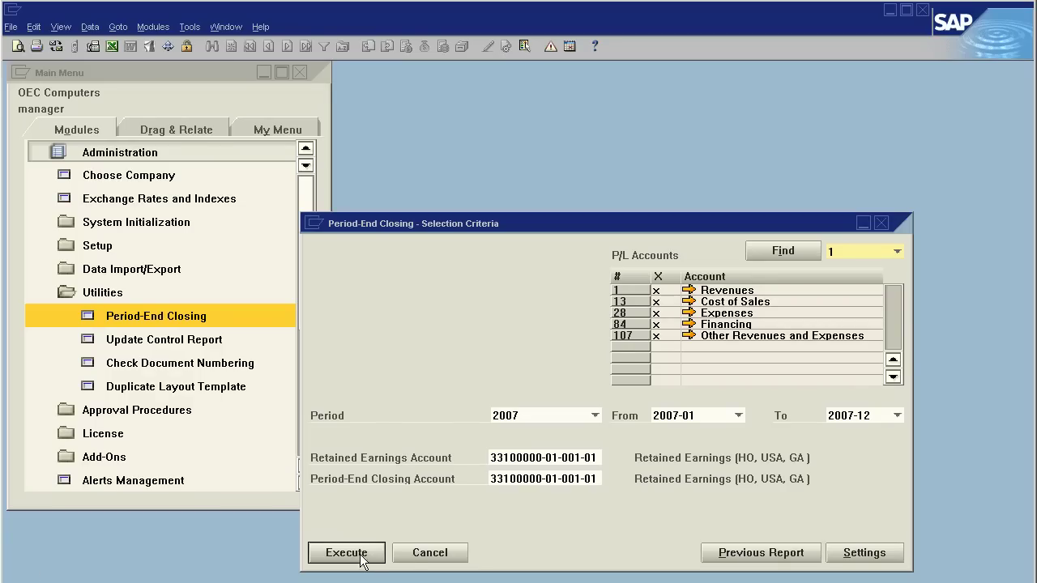
left_click(415, 555)
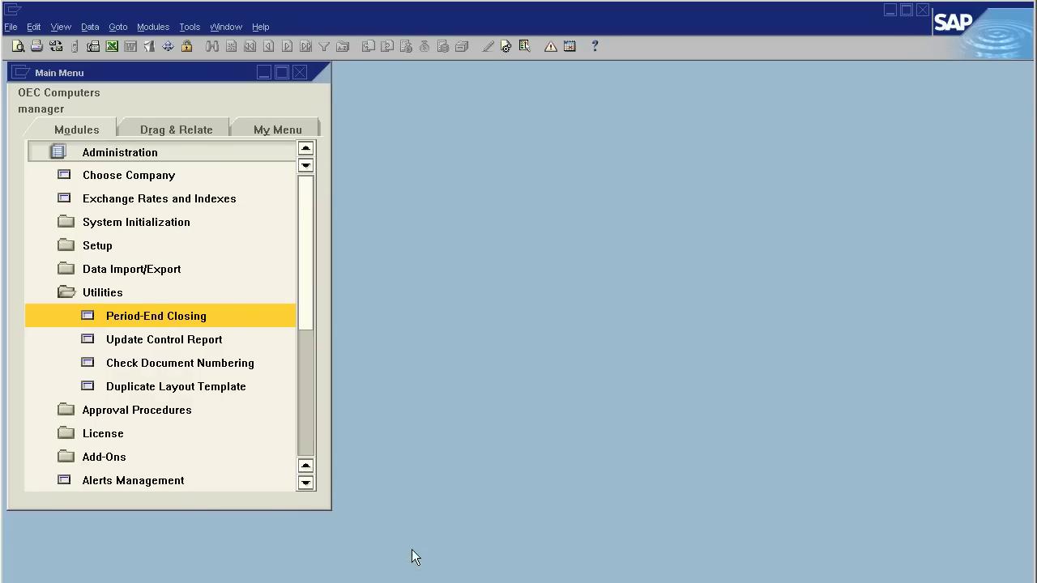
Open the selection criteria of the Balance Sheet report among the Financials module's financial reports
left_click(114, 293)
left_click(119, 154)
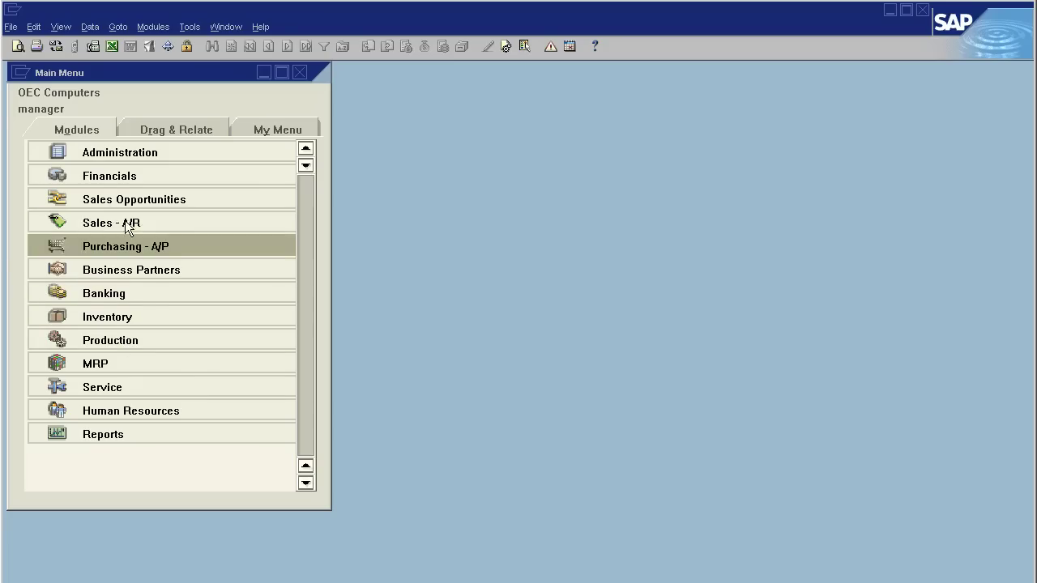
left_click(125, 177)
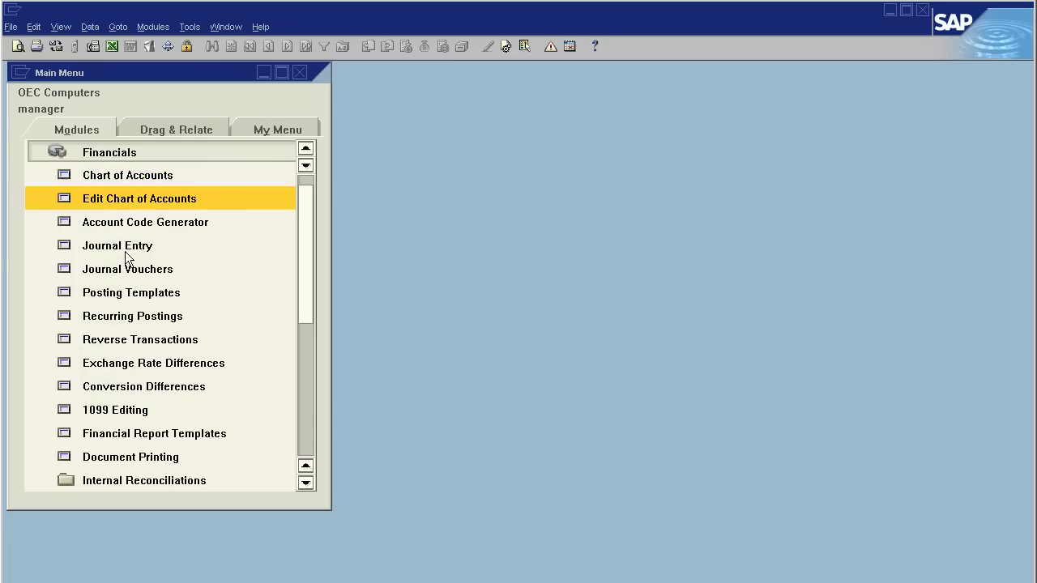
left_click(300, 432)
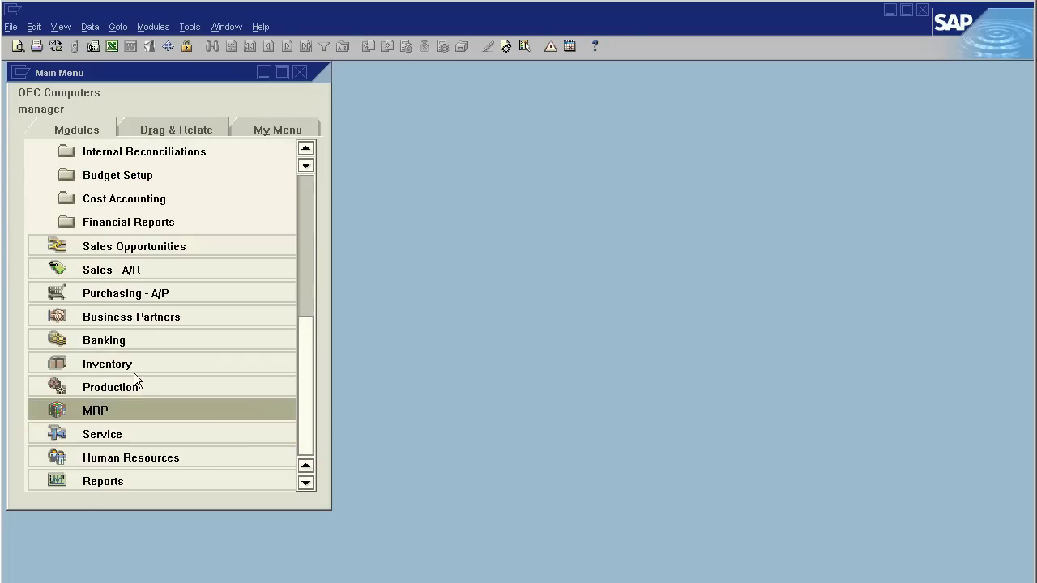
left_click(107, 221)
left_click(124, 272)
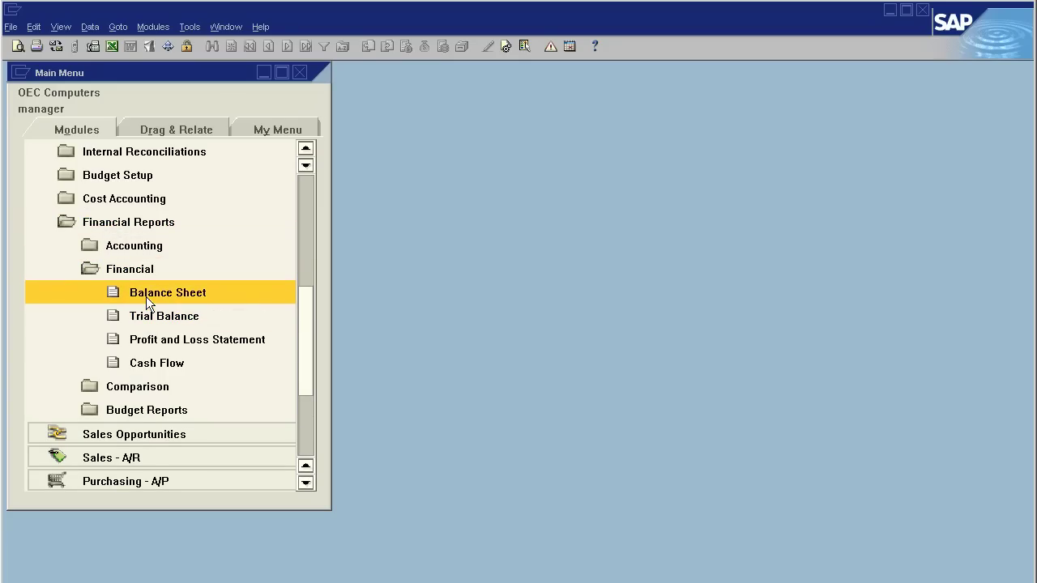
left_click(146, 297)
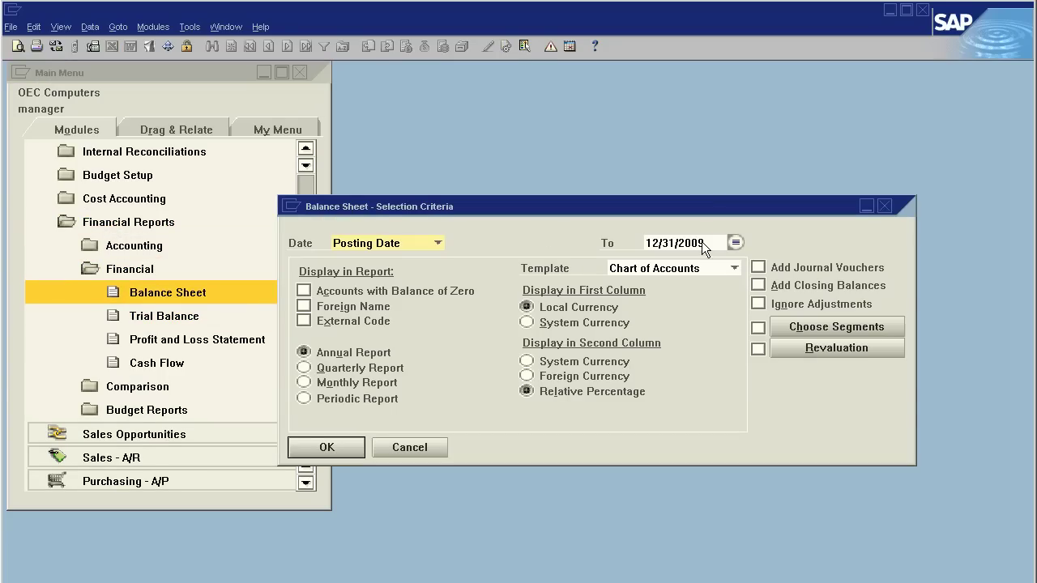
Generate the balance sheet with posting dates up to 12/31/2007
left_click(701, 241)
key("BackSpace")
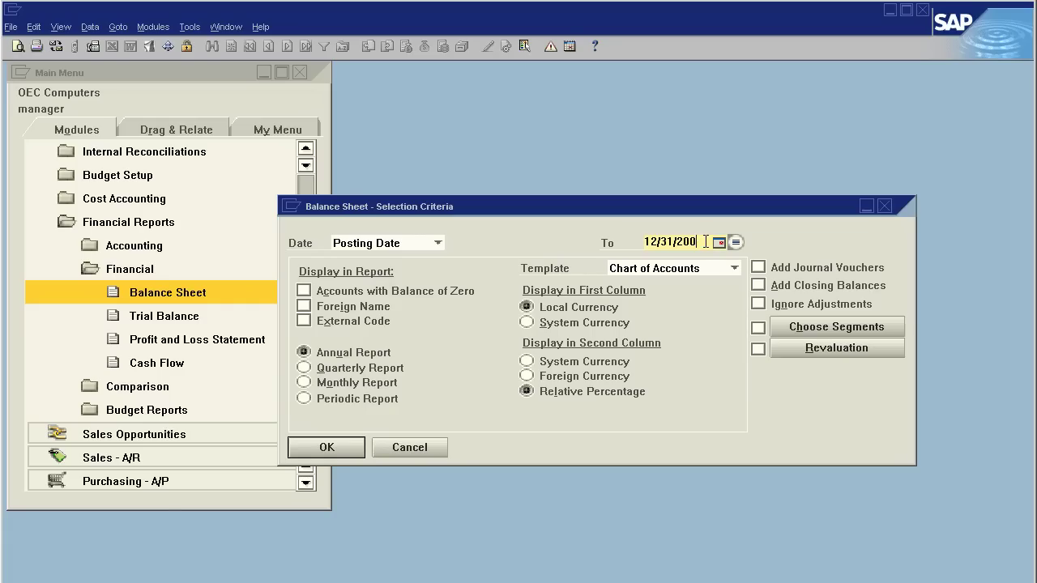
type("7")
left_click(317, 450)
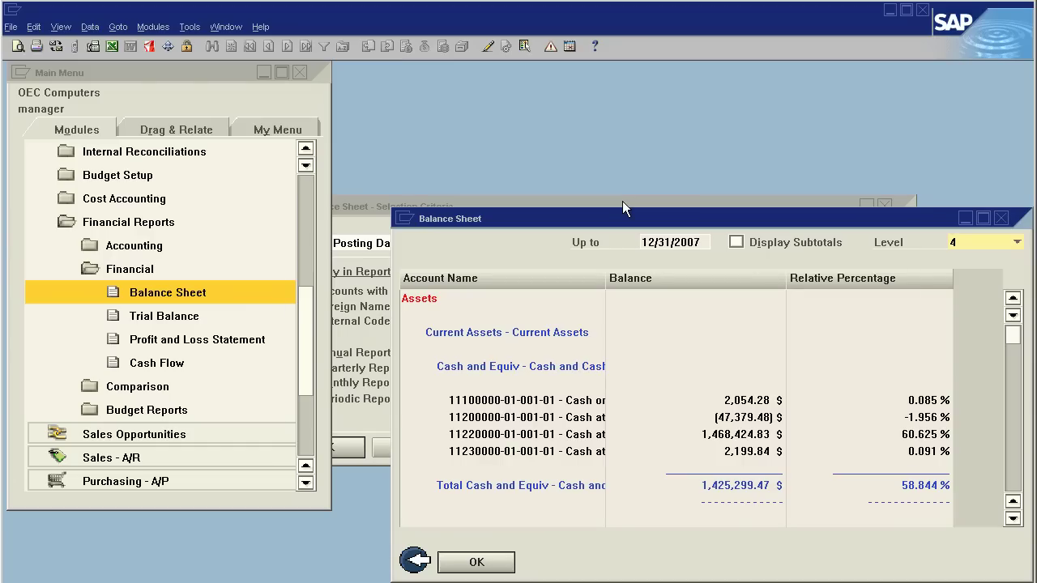
Return to the balance sheet's selection criteria, set the end date to 01/01/2008 and include closing balances
left_click(622, 201)
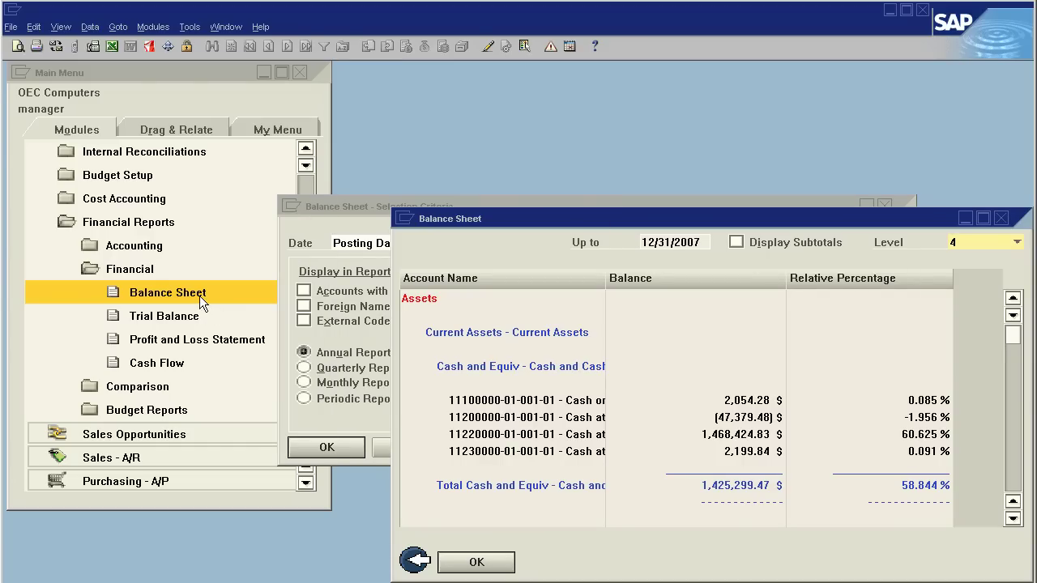
left_click(349, 280)
left_click(665, 245)
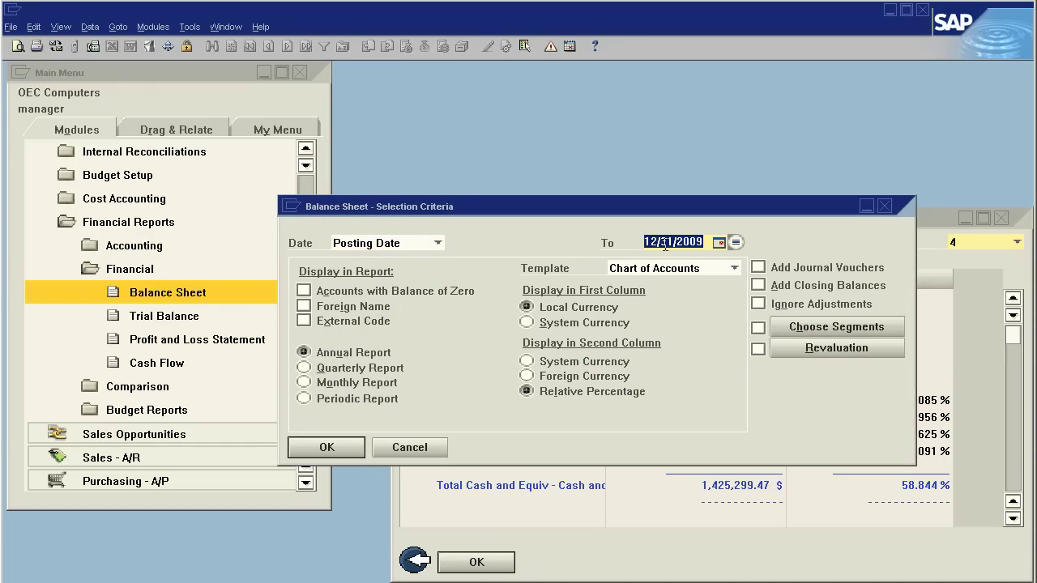
type("1/108")
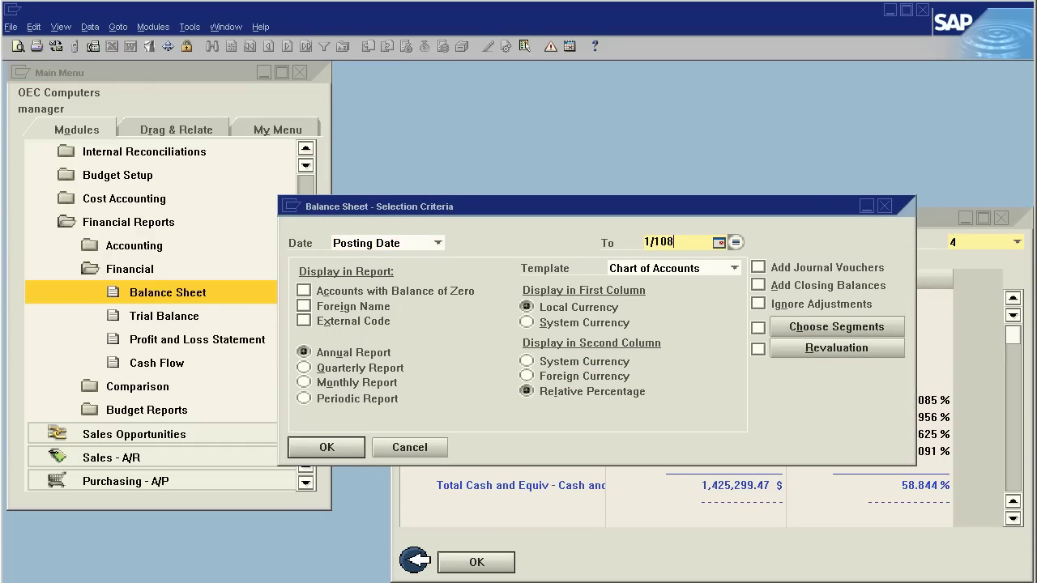
left_click(663, 244)
type("/")
left_click(758, 285)
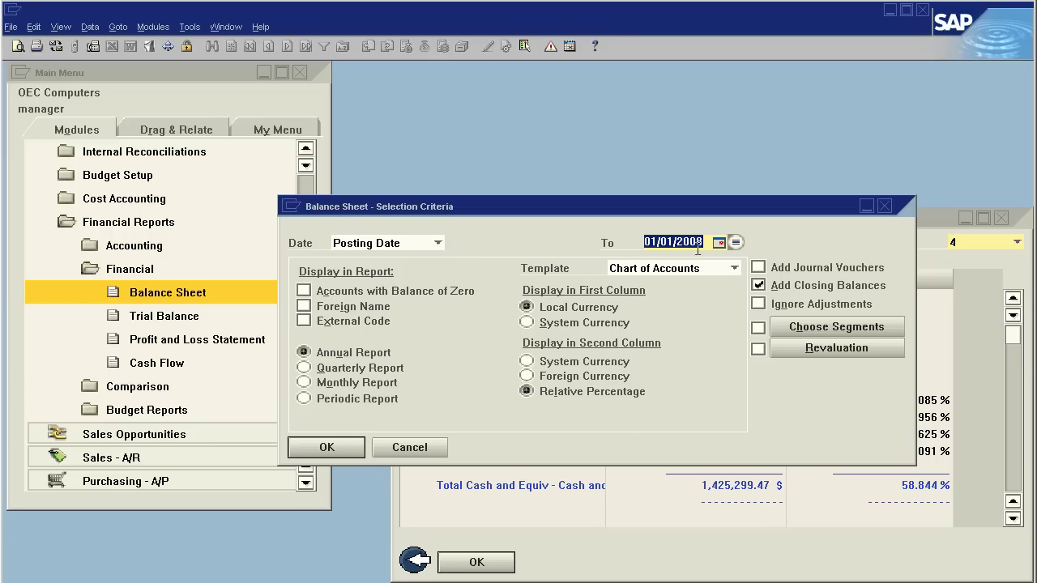
Generate the balance sheet up to 01/01/2008 with closing balances and compare its equity section side by side with the 12/31/2007 report
left_click(331, 448)
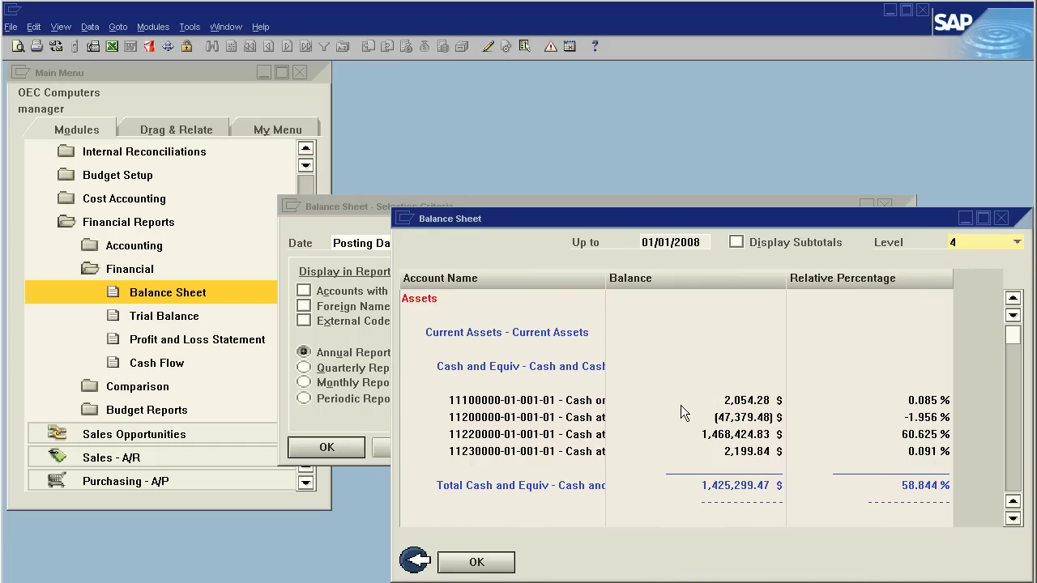
left_click_drag(1013, 339, 1010, 503)
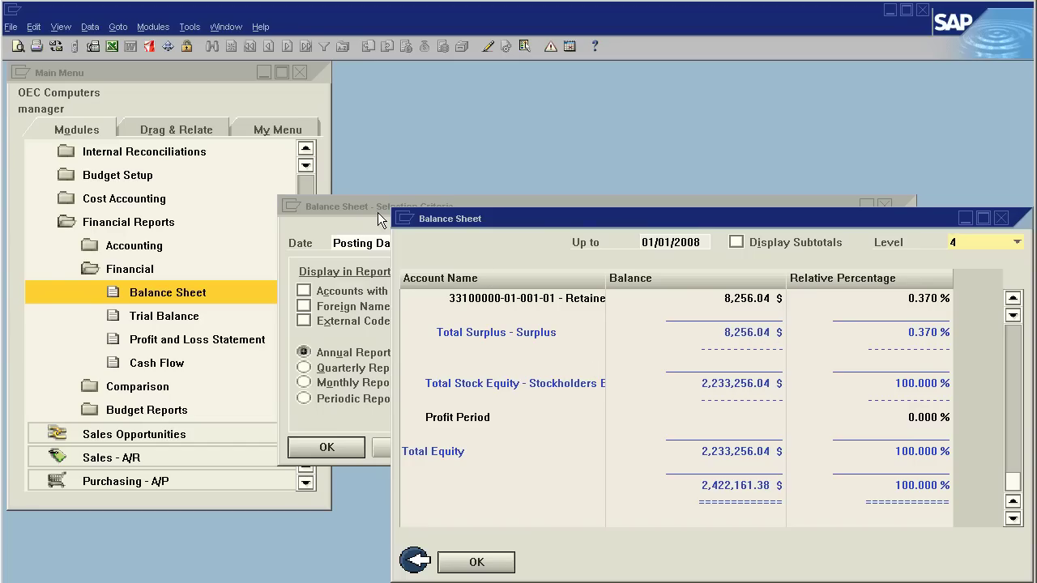
left_click_drag(743, 225, 328, 199)
left_click(924, 225)
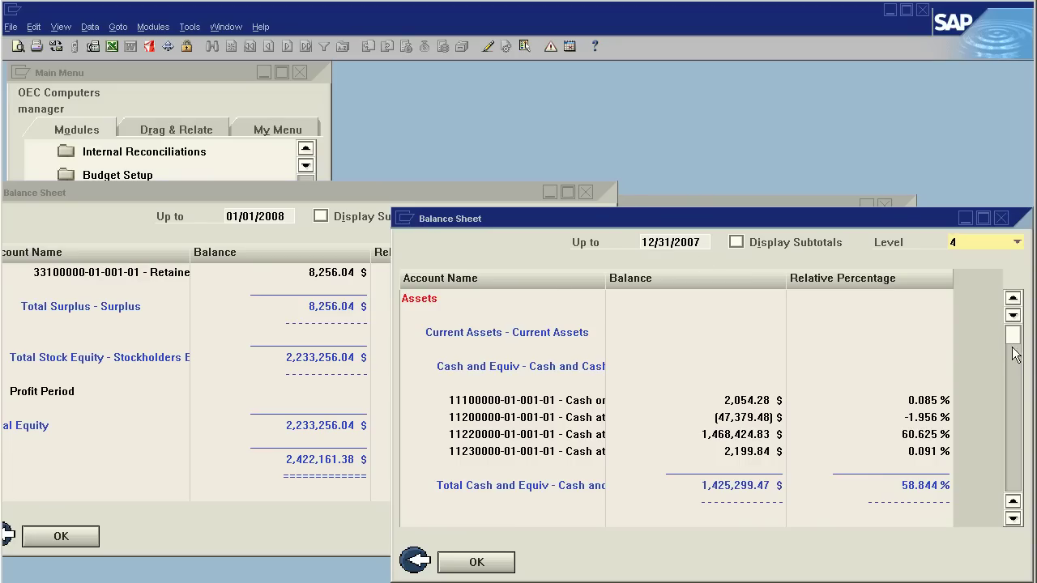
left_click_drag(1012, 339, 975, 485)
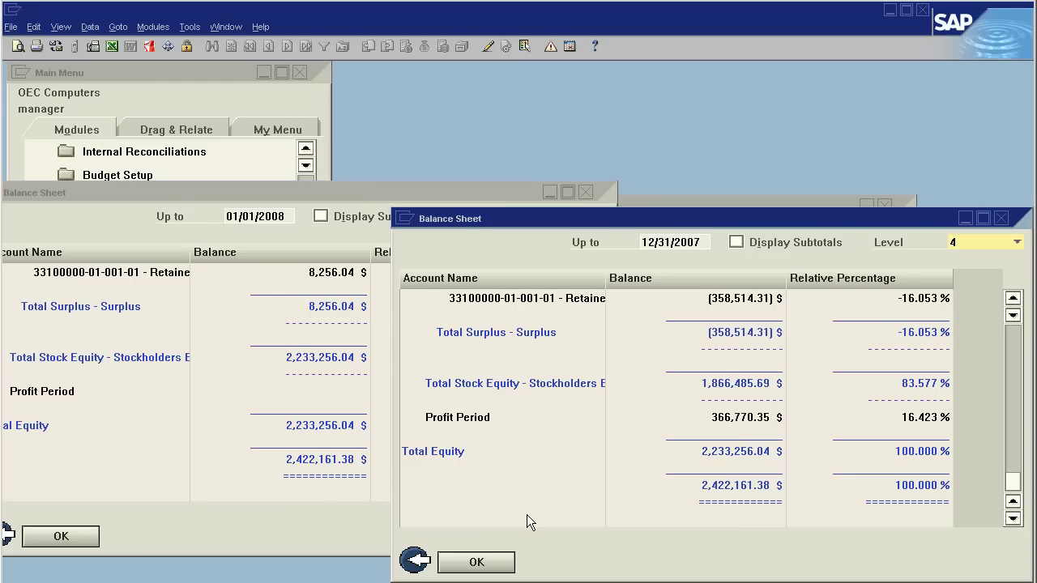
Close both balance sheet reports and collapse the Financial and Financial Reports folders in the module tree
left_click(488, 567)
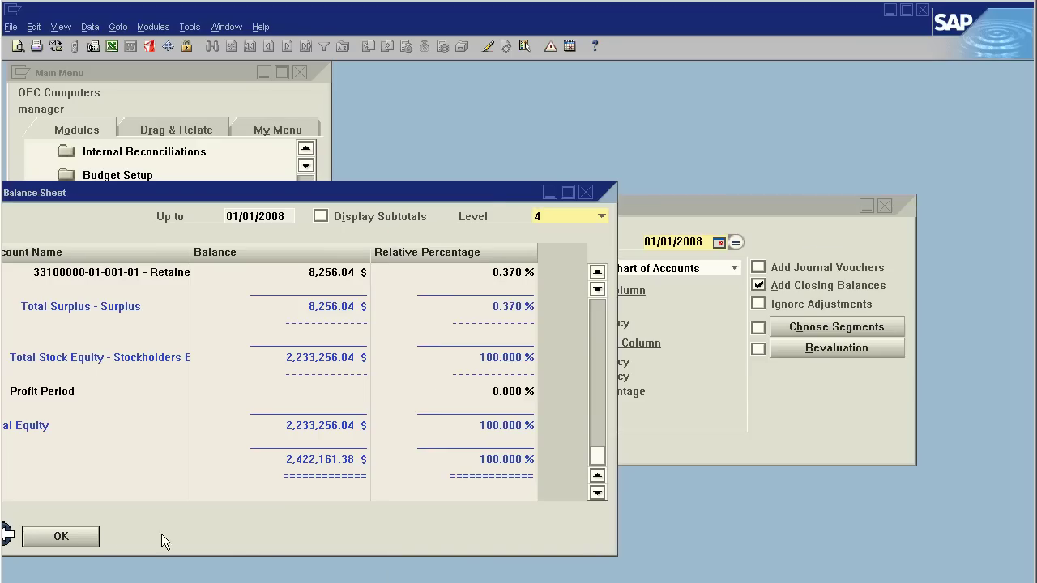
left_click(71, 536)
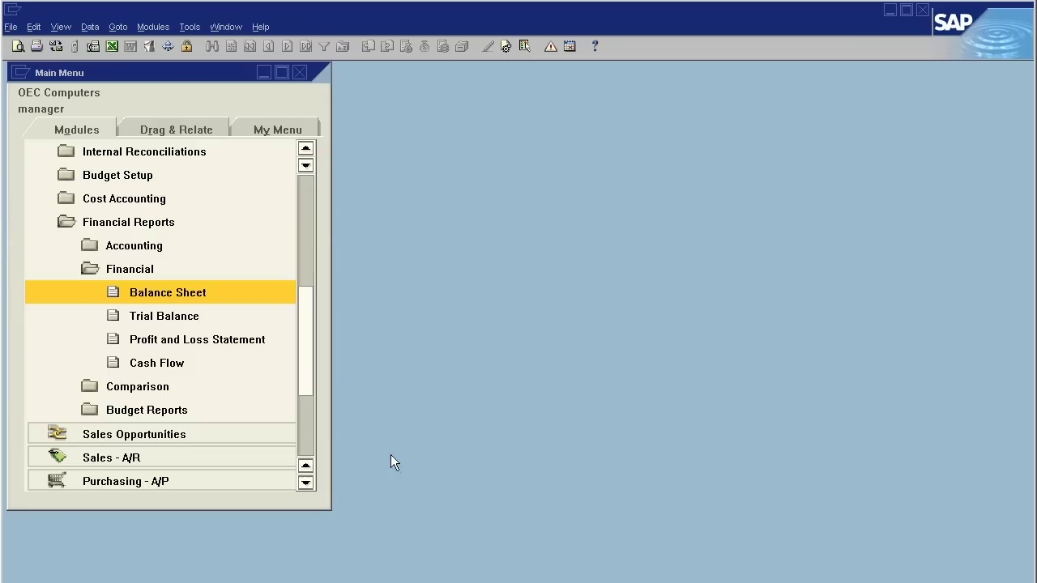
left_click(151, 272)
left_click(156, 224)
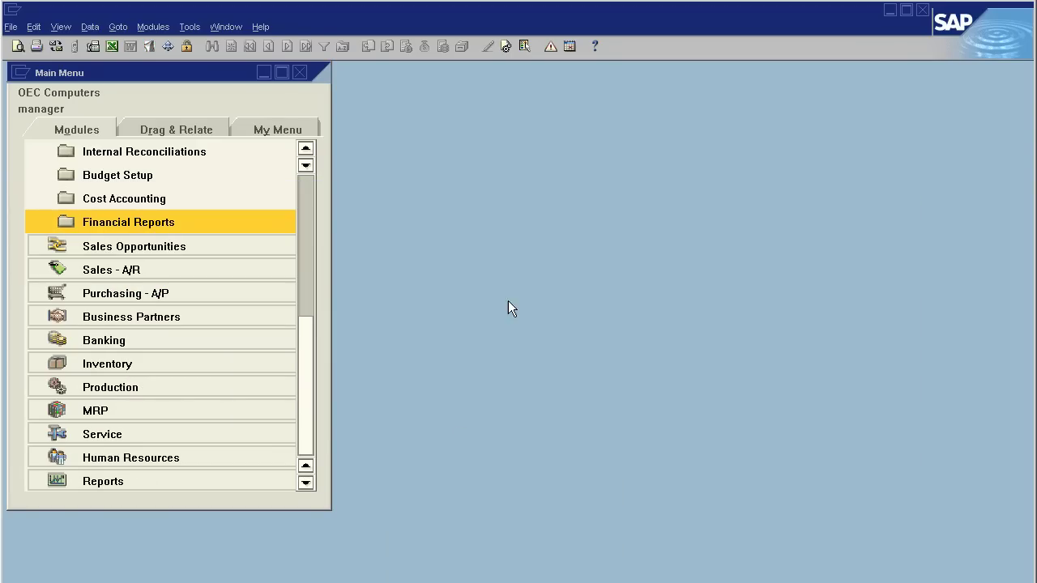